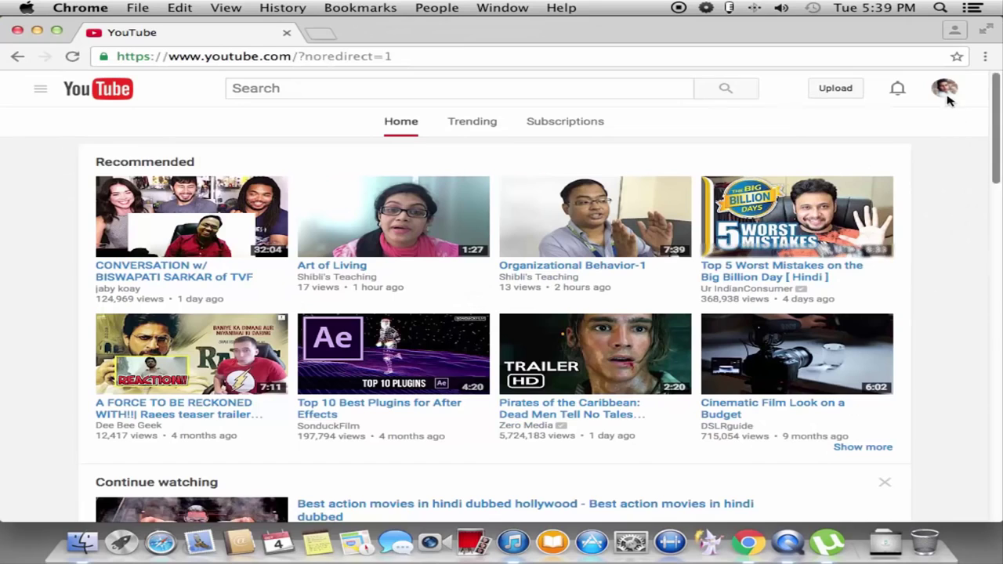
Open the advanced account settings of the signed-in YouTube channel.
{"action": "left_click", "coordinate": [945, 89]}
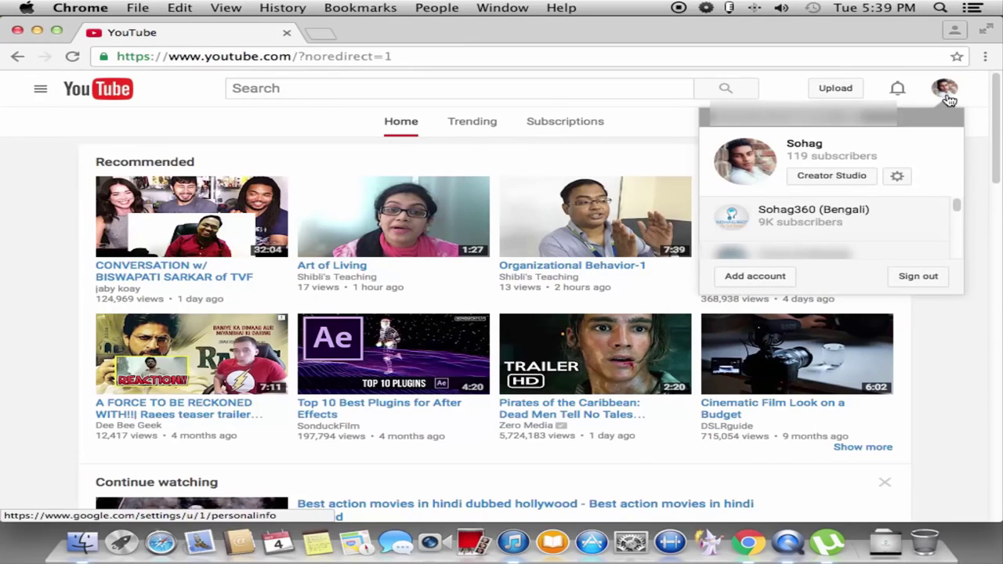
{"action": "left_click", "coordinate": [897, 178]}
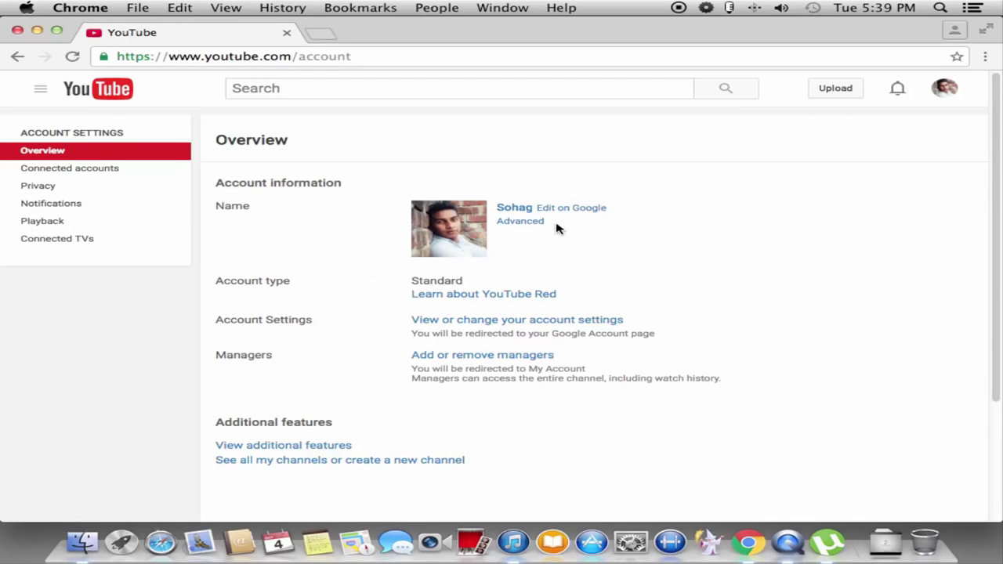
{"action": "left_click", "coordinate": [518, 222]}
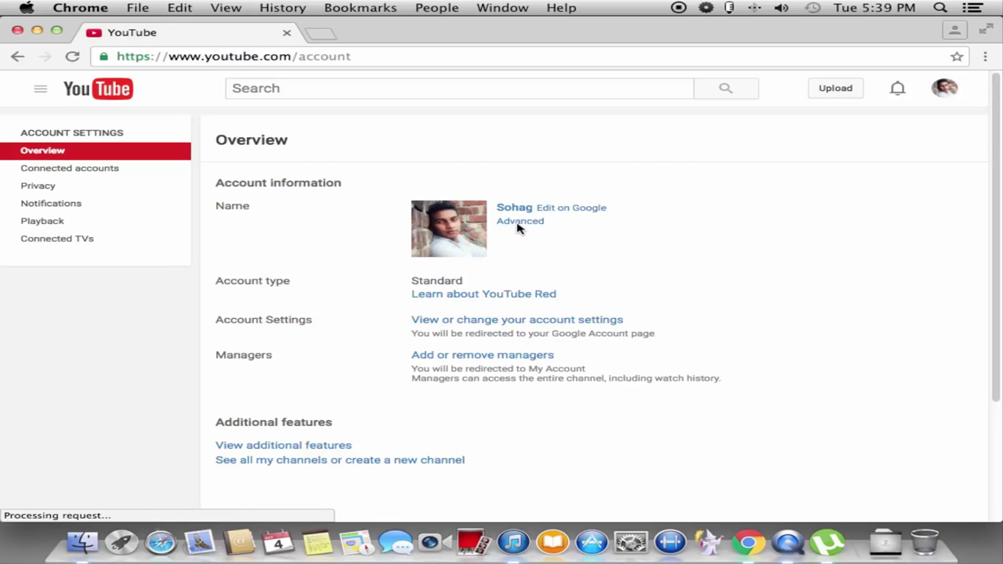
{"action": "left_click", "coordinate": [531, 225]}
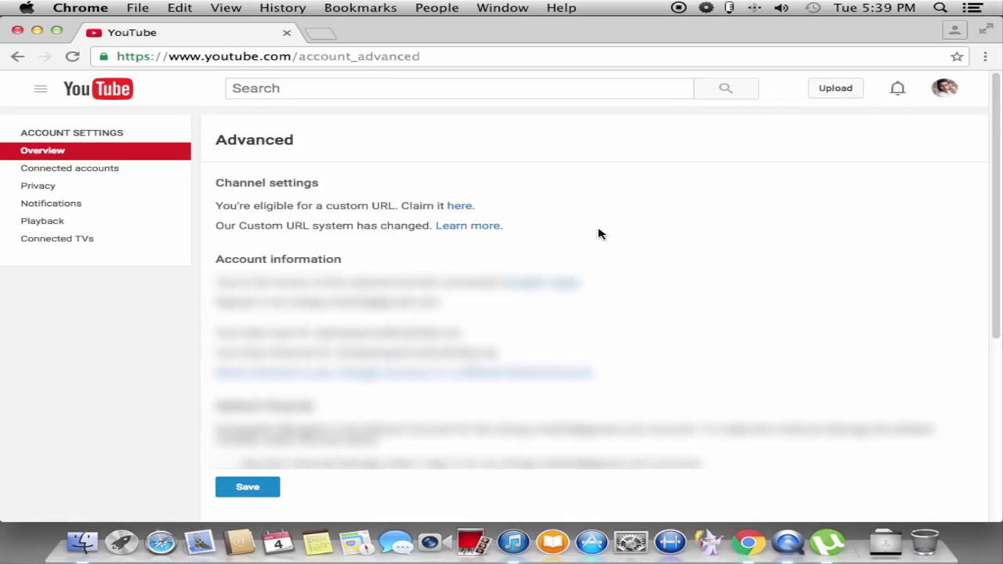
Read the help article on custom URLs, including the eligibility requirements and the example address, and close it.
{"action": "left_click", "coordinate": [469, 228]}
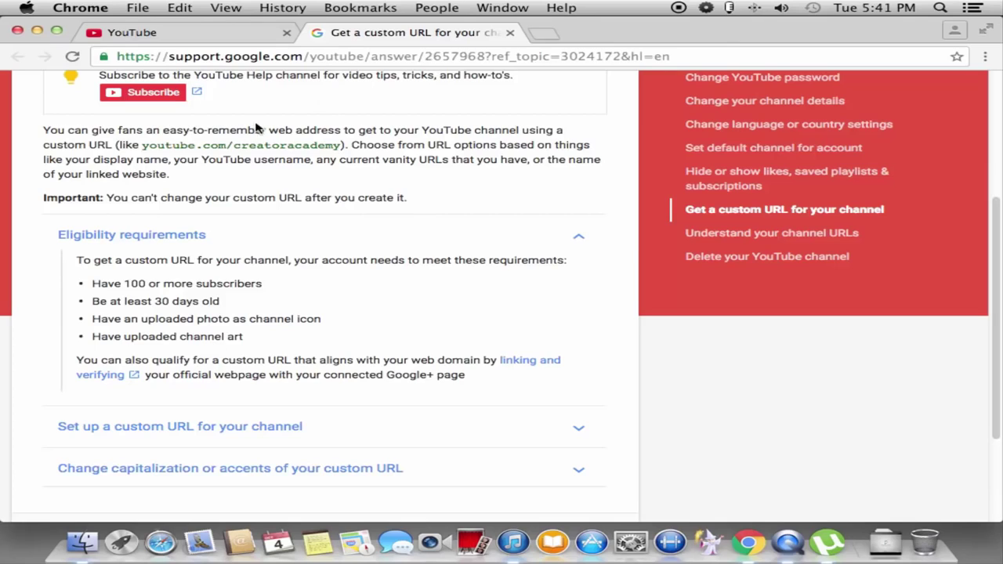
{"action": "left_click_drag", "start_coordinate": [142, 146], "coordinate": [340, 147]}
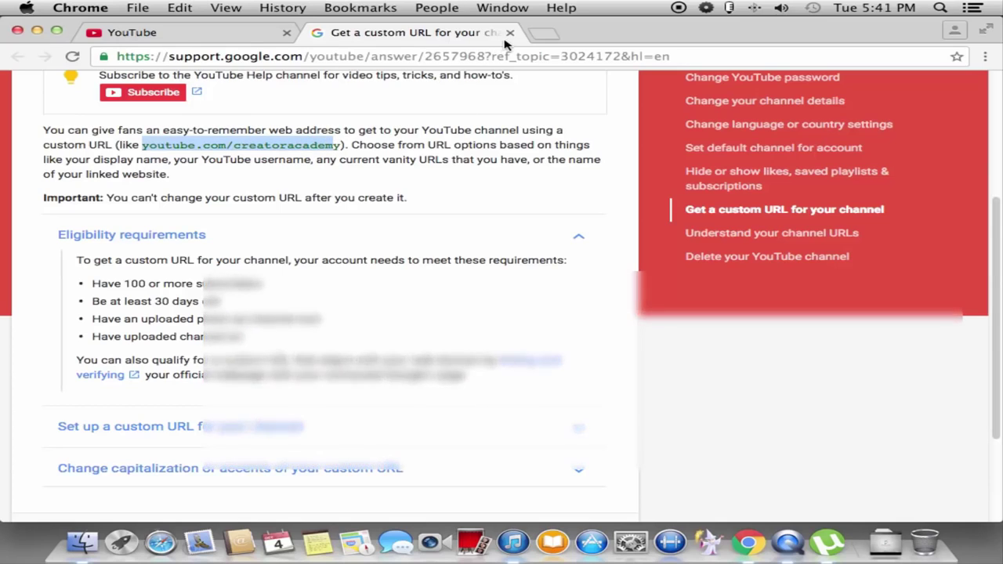
{"action": "left_click", "coordinate": [511, 32]}
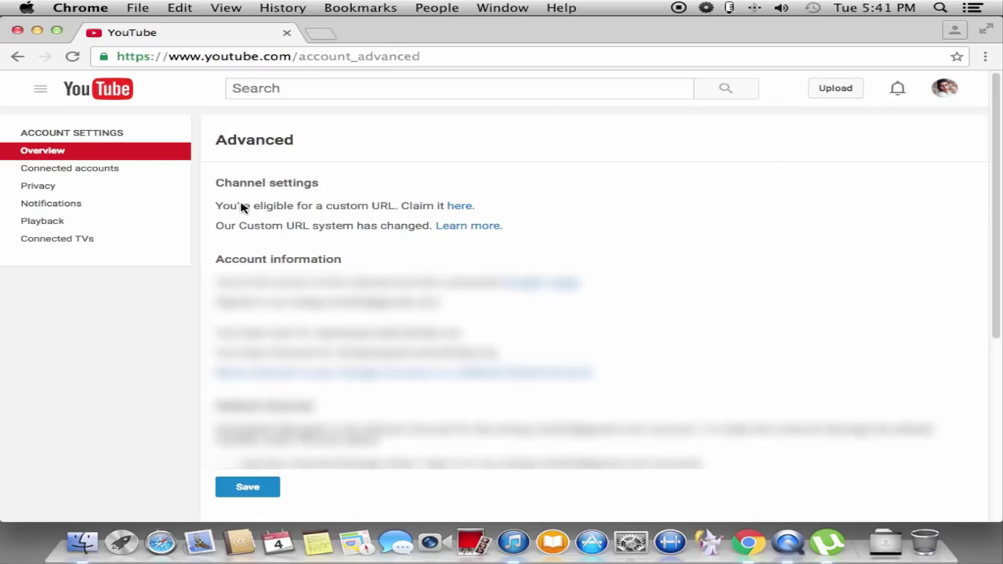
Review the custom URL eligibility notice and the system change notice in the channel settings.
{"action": "left_click_drag", "start_coordinate": [216, 205], "coordinate": [533, 203]}
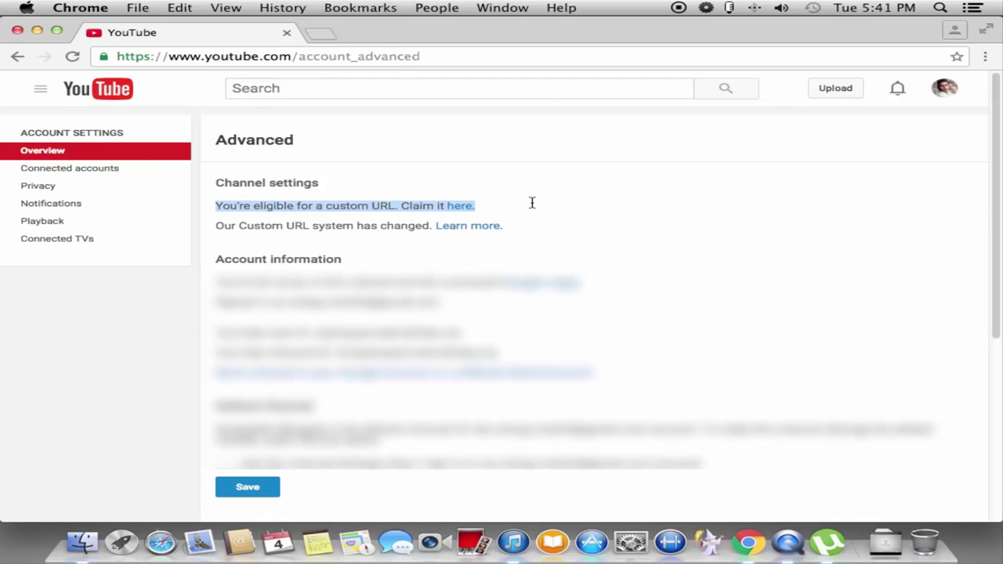
{"action": "left_click", "coordinate": [532, 203]}
{"action": "triple_click", "coordinate": [227, 226]}
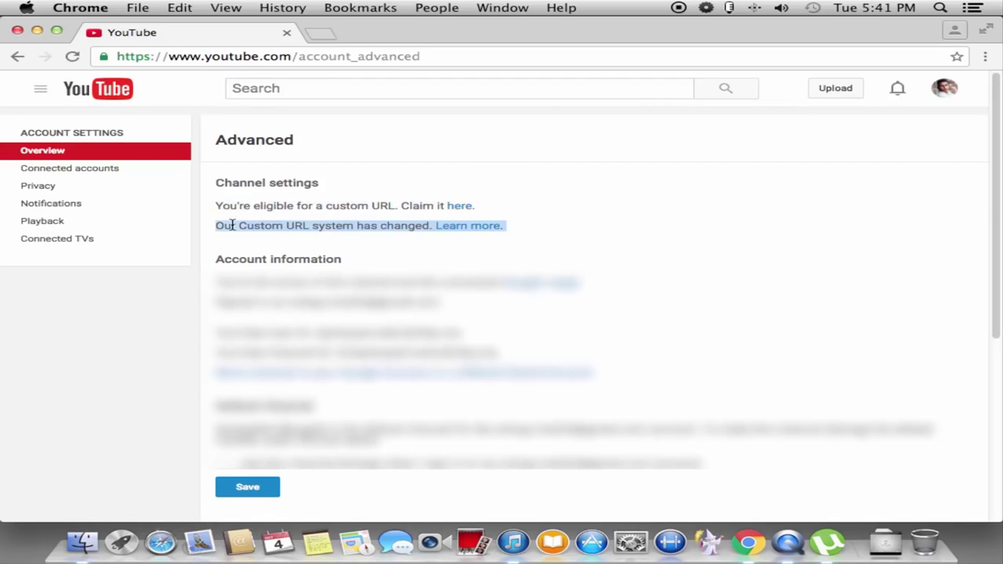
{"action": "left_click", "coordinate": [374, 186]}
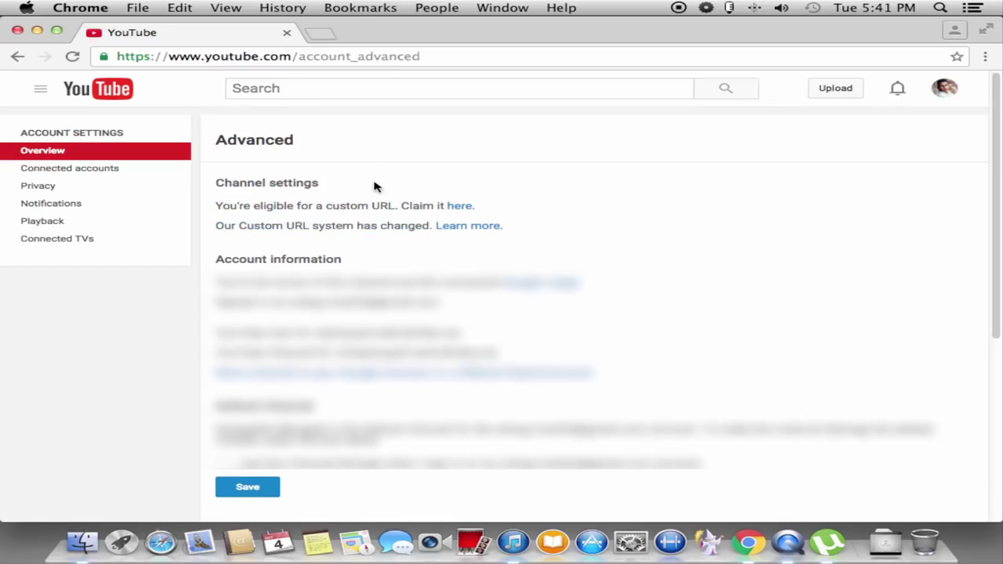
Start claiming the custom URL for the channel and agree to the Terms of Service.
{"action": "left_click", "coordinate": [460, 207]}
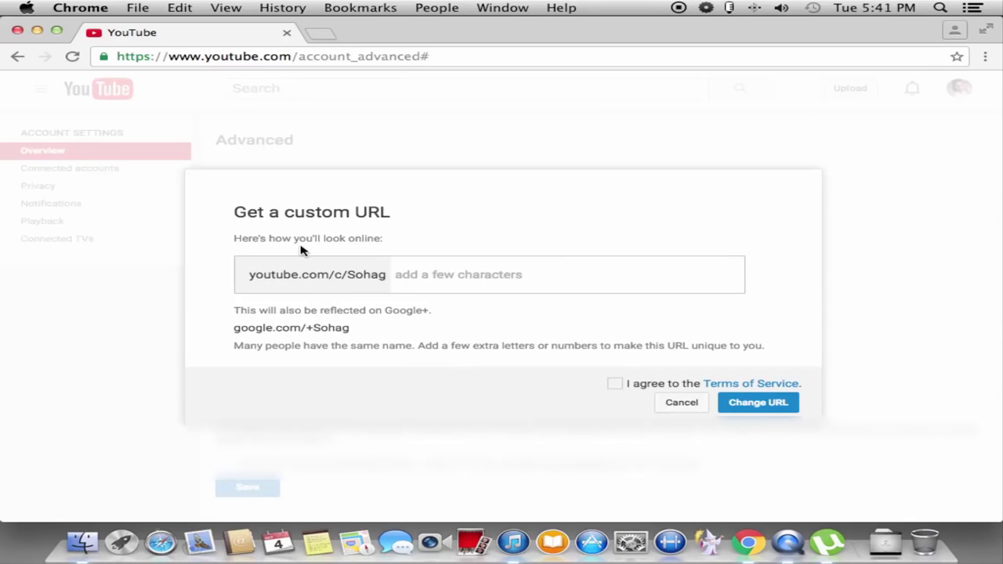
{"action": "double_click", "coordinate": [338, 275]}
{"action": "left_click", "coordinate": [434, 275]}
{"action": "left_click", "coordinate": [614, 383]}
Try 121 as the extra characters of the custom URL and clear them again.
{"action": "left_click", "coordinate": [396, 276]}
{"action": "type", "text": "121"}
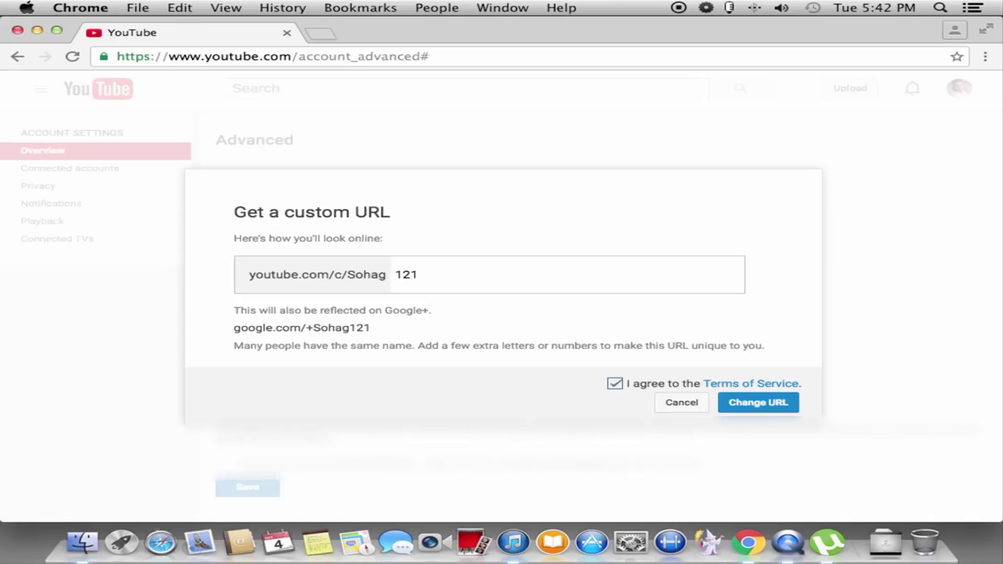
{"action": "key", "text": "BackSpace"}
{"action": "key", "text": "BackSpace"}
{"action": "key", "text": "BackSpace"}
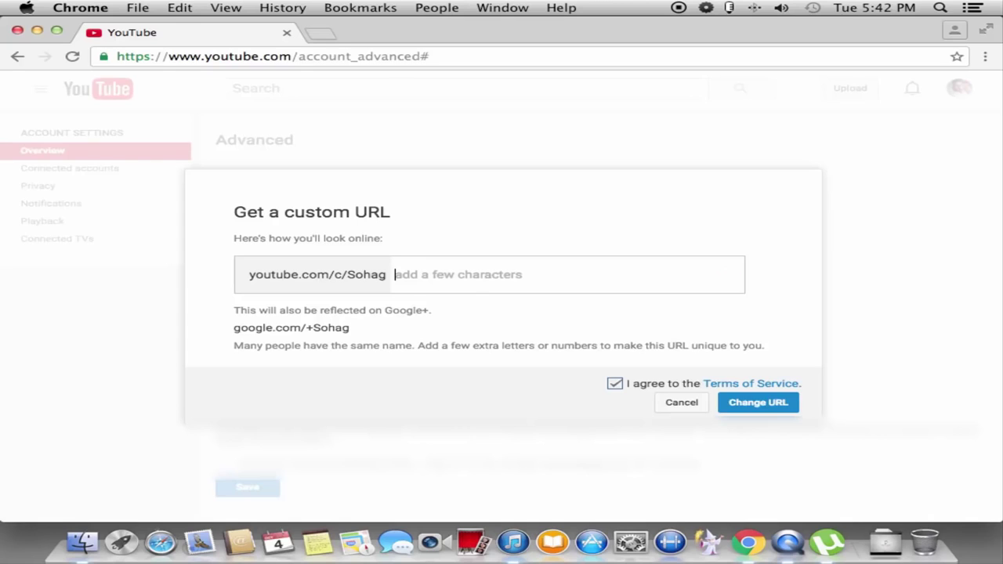
Examine the fixed channel-name part of the proposed custom URL and the empty space for extra characters.
{"action": "double_click", "coordinate": [357, 276]}
{"action": "left_click", "coordinate": [400, 318]}
{"action": "double_click", "coordinate": [374, 278]}
{"action": "left_click", "coordinate": [394, 326]}
{"action": "double_click", "coordinate": [374, 275]}
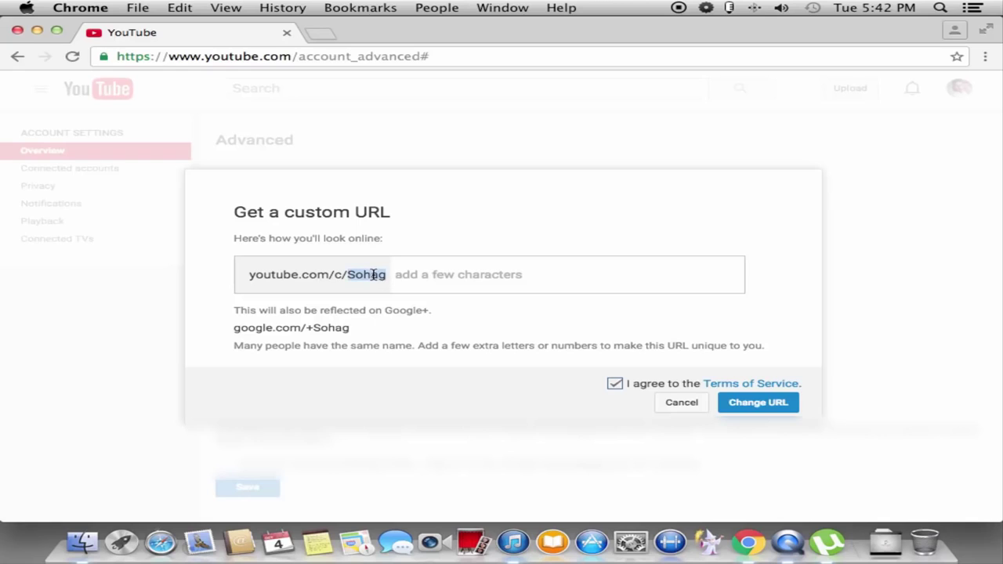
{"action": "left_click", "coordinate": [428, 276]}
{"action": "left_click_drag", "start_coordinate": [356, 275], "coordinate": [347, 274]}
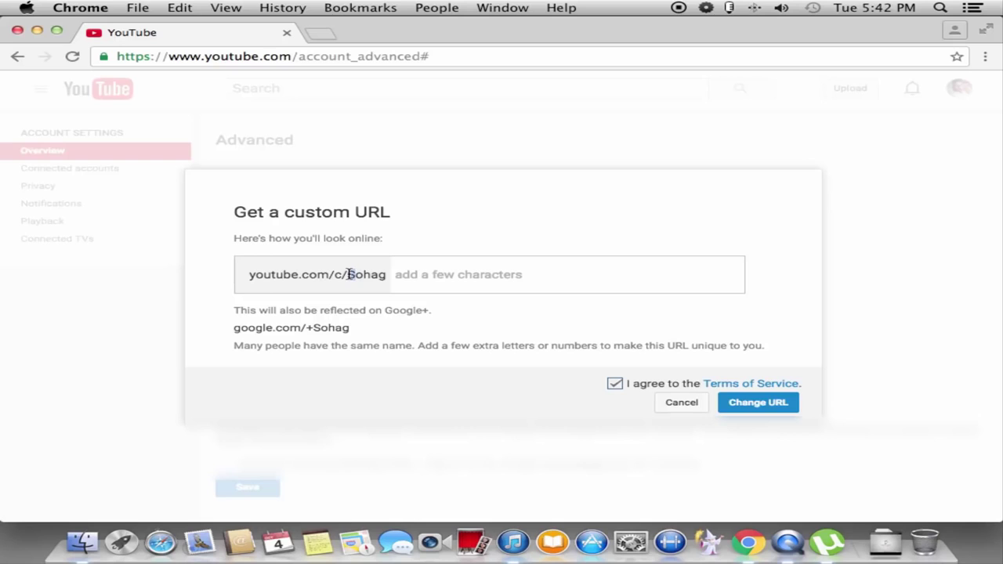
{"action": "left_click", "coordinate": [435, 274]}
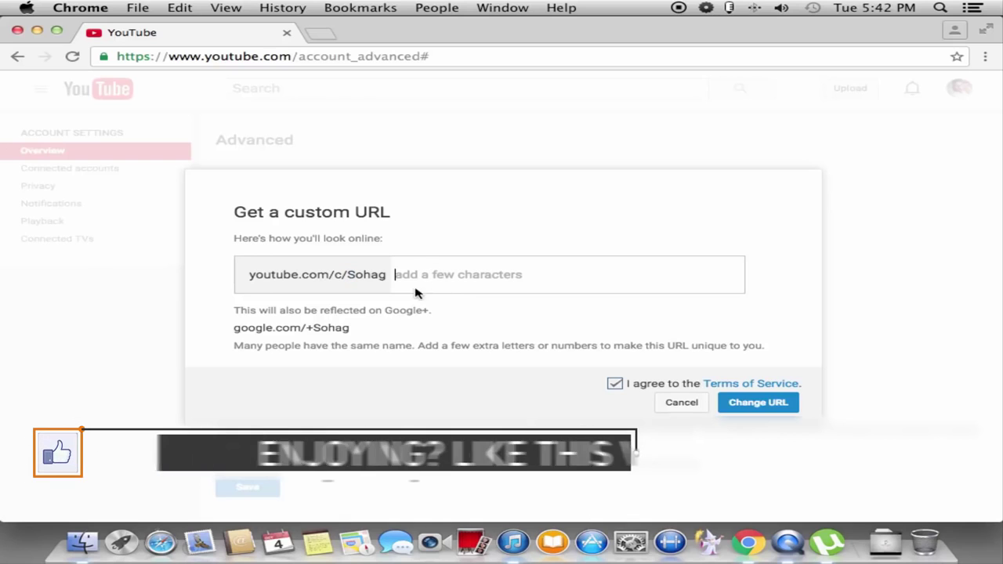
{"action": "double_click", "coordinate": [363, 274]}
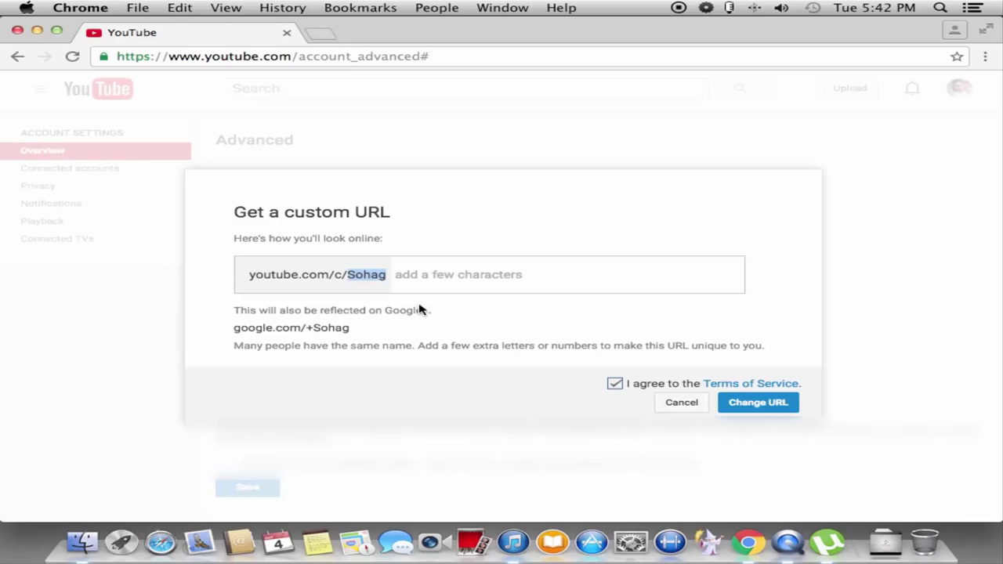
Try to change the URL without adding any extra characters.
{"action": "left_click", "coordinate": [407, 274]}
{"action": "left_click", "coordinate": [760, 409]}
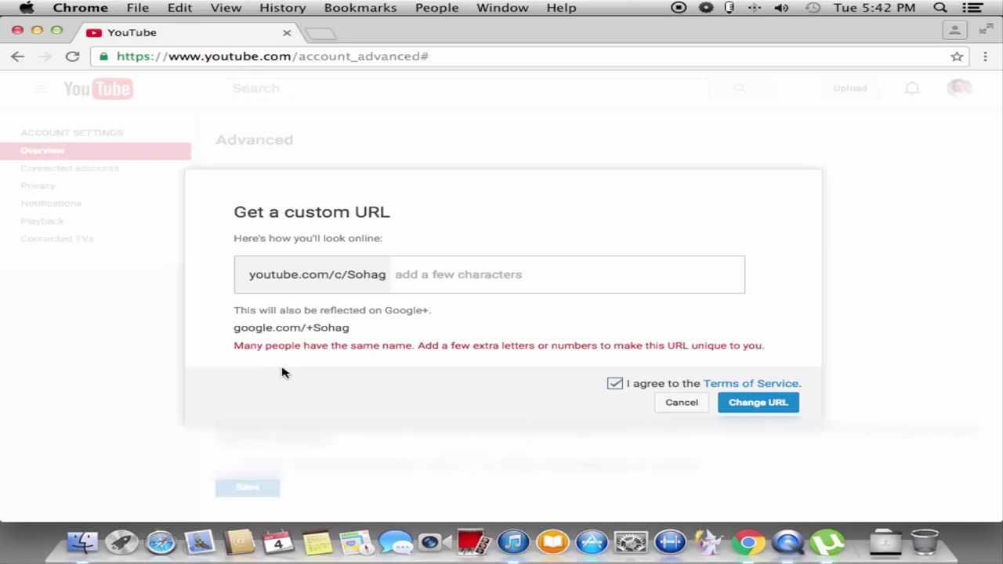
Add 224 to the end of the custom URL, submit the change and confirm the choice.
{"action": "left_click", "coordinate": [423, 275]}
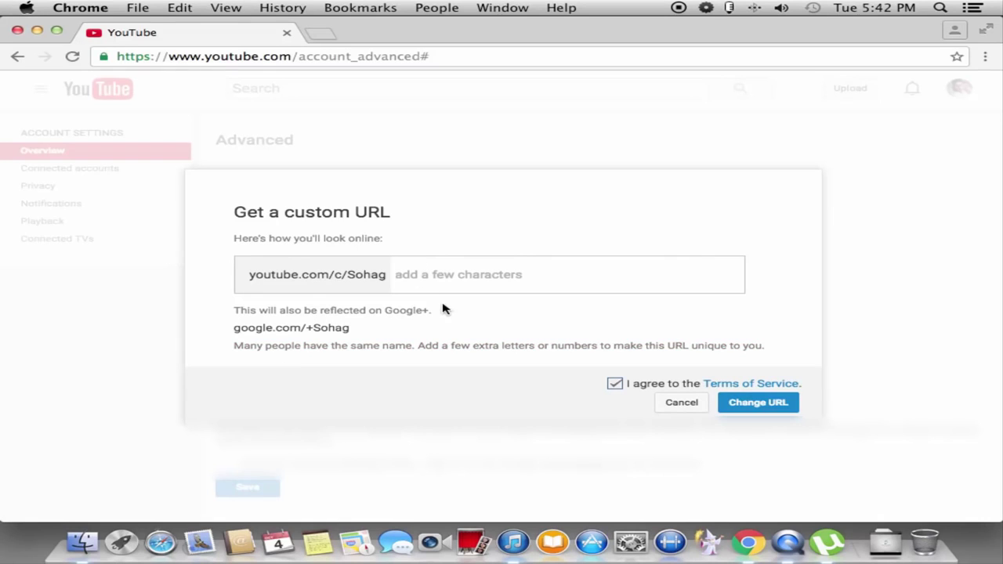
{"action": "type", "text": "224"}
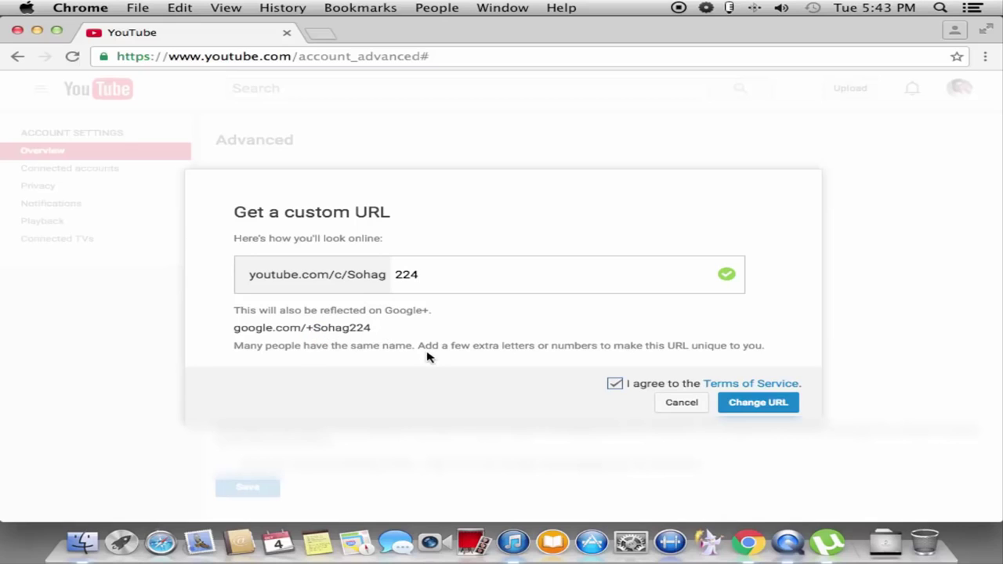
{"action": "left_click", "coordinate": [746, 404]}
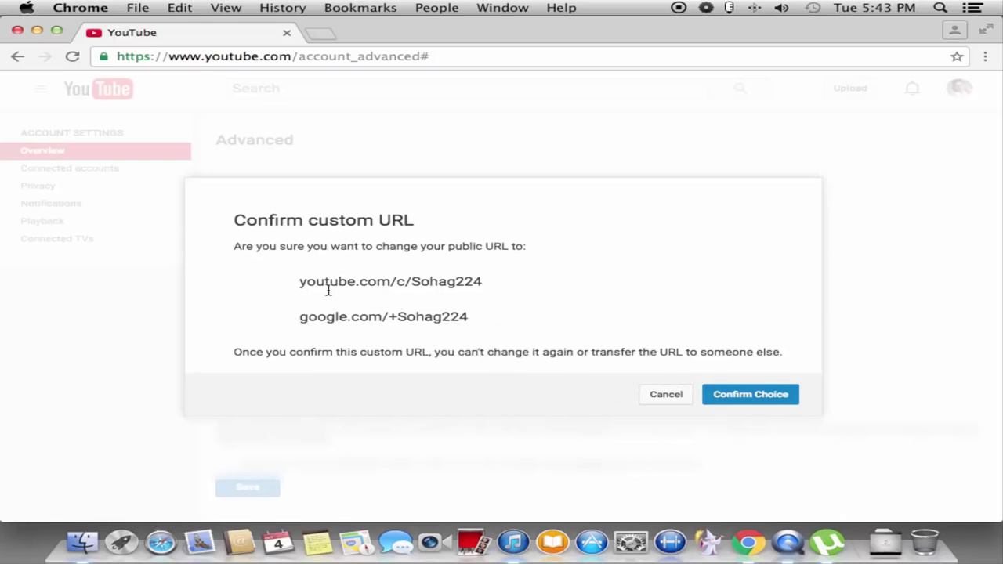
{"action": "left_click", "coordinate": [752, 400]}
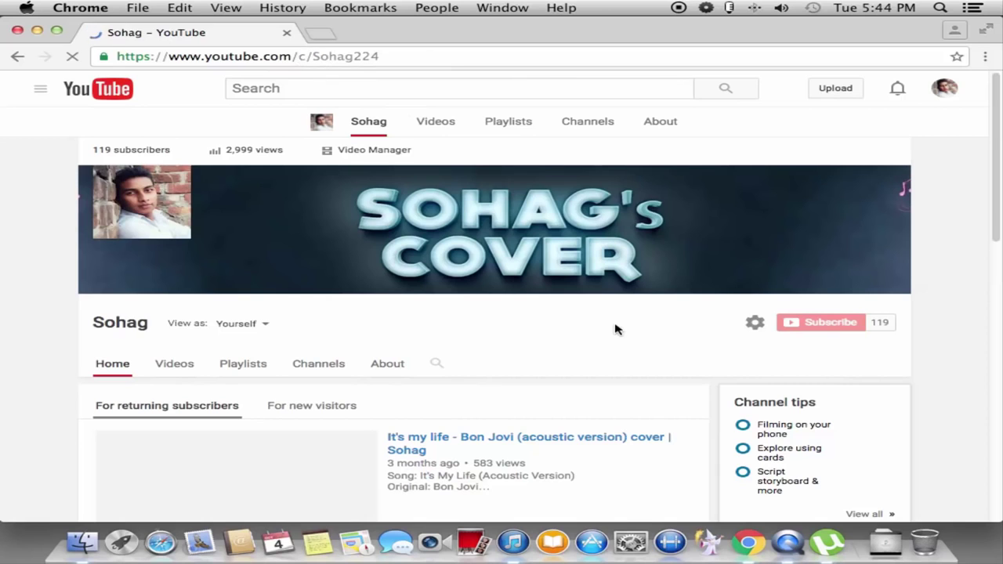
Look over the channel page opened at its new custom URL.
{"action": "scroll", "coordinate": [616, 329], "scroll_direction": "down", "scroll_amount": 5}
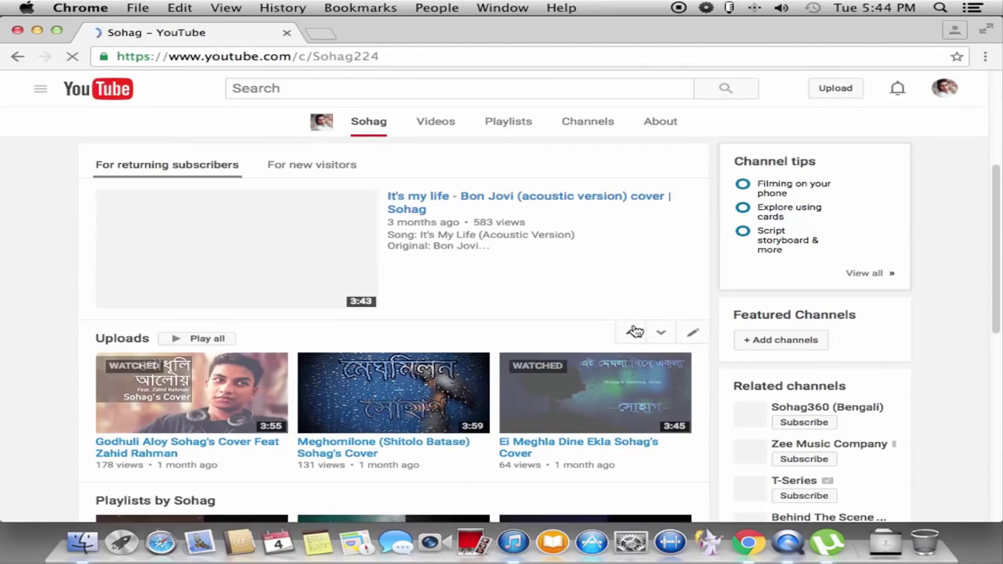
{"action": "scroll", "coordinate": [634, 331], "scroll_direction": "down", "scroll_amount": 3}
{"action": "scroll", "coordinate": [636, 331], "scroll_direction": "down", "scroll_amount": 4}
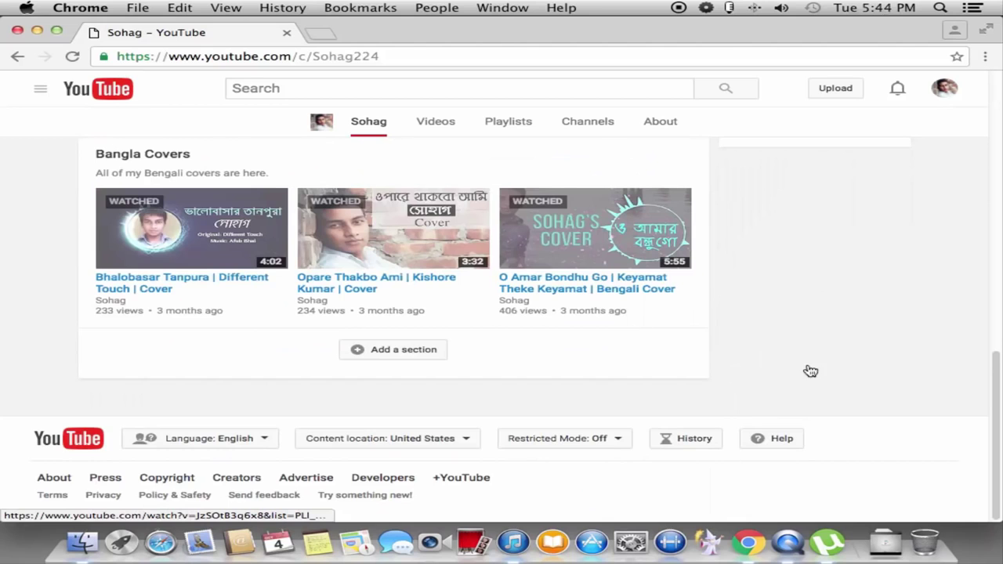
{"action": "scroll", "coordinate": [753, 369], "scroll_direction": "up", "scroll_amount": 3}
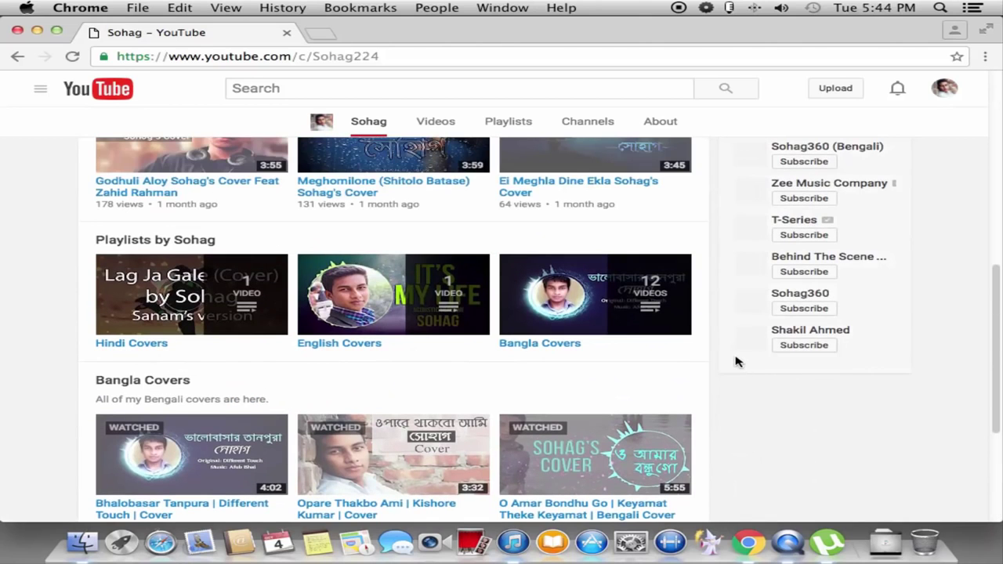
{"action": "scroll", "coordinate": [735, 362], "scroll_direction": "up", "scroll_amount": 6}
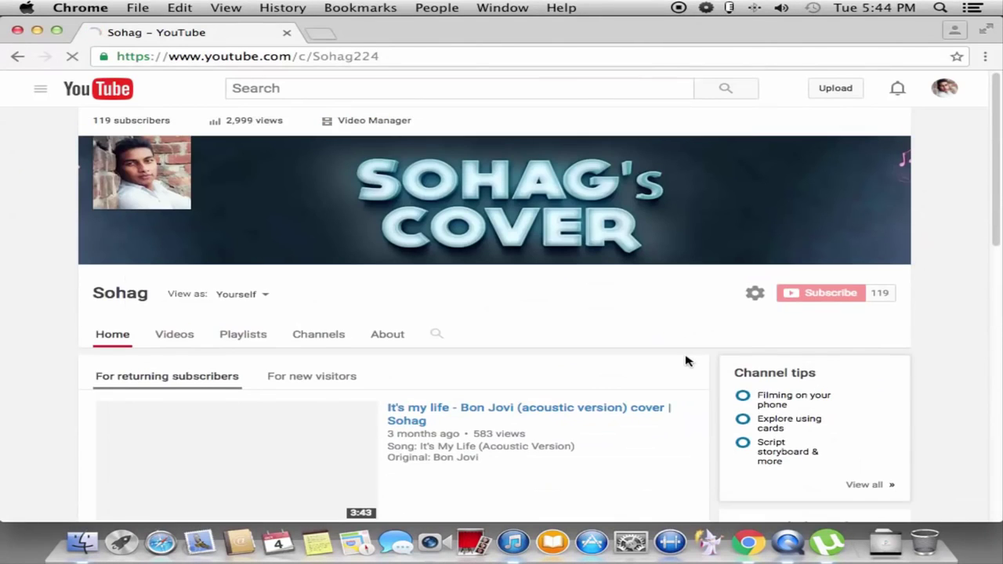